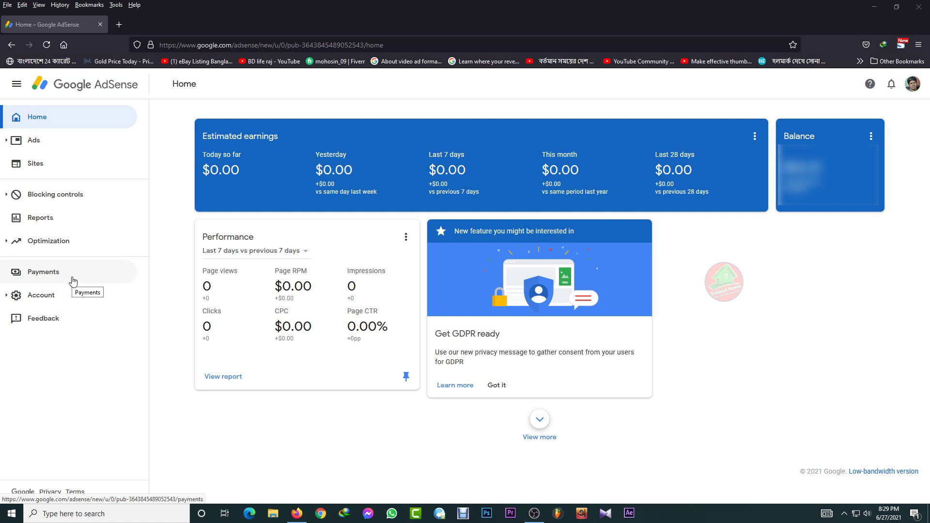
# - Go to Payments and open Manage payment methods to view the single primary wire-transfer account
pyautogui.click(71, 277)
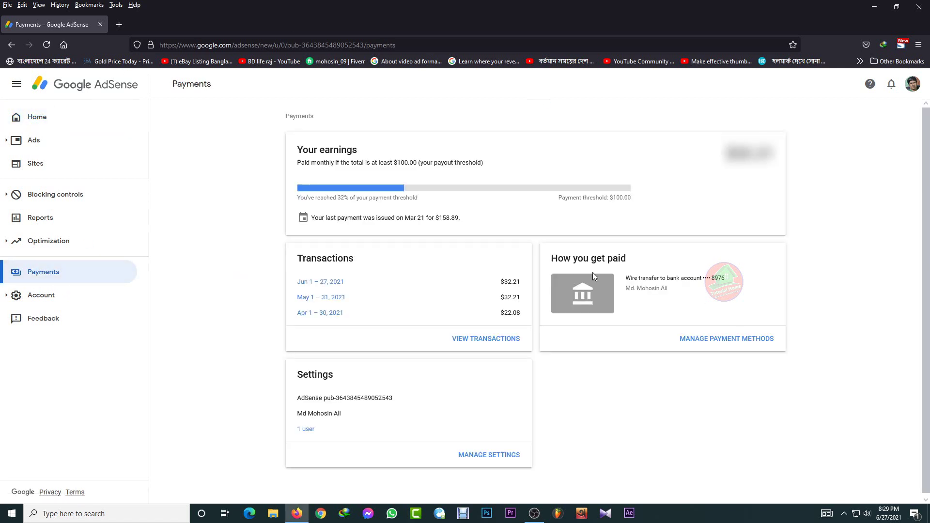
pyautogui.moveTo(546, 267); pyautogui.dragTo(658, 260)
pyautogui.click(706, 365)
pyautogui.click(751, 339)
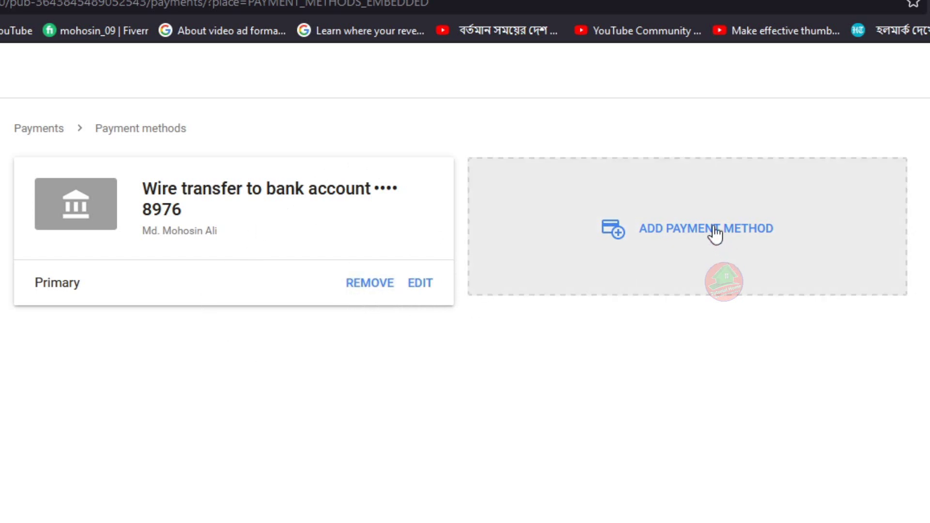
# - Start a new payment method using Add new wire transfer details
pyautogui.click(714, 237)
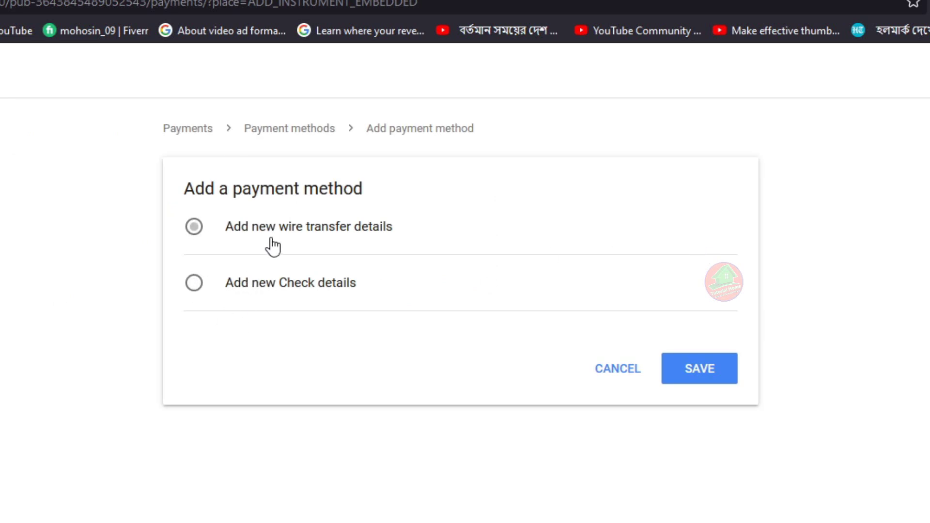
pyautogui.click(318, 231)
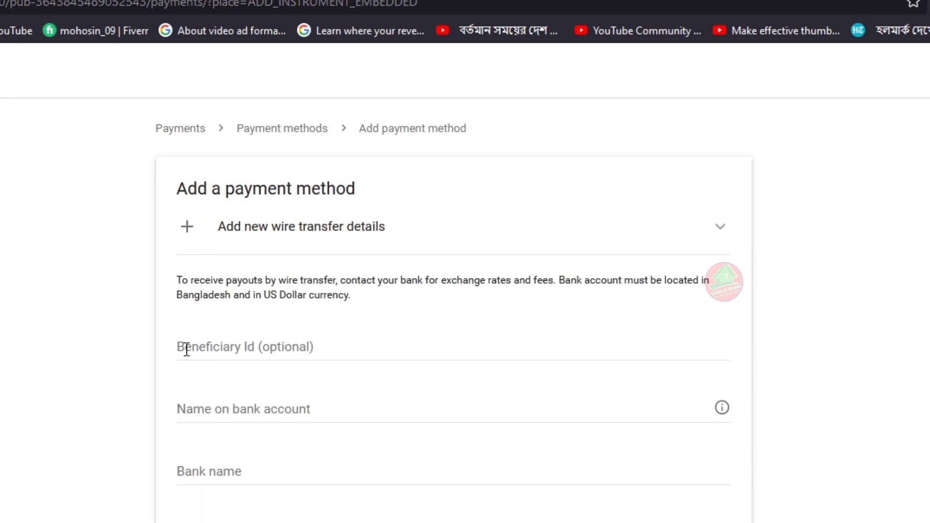
pyautogui.click(187, 349)
pyautogui.click(286, 411)
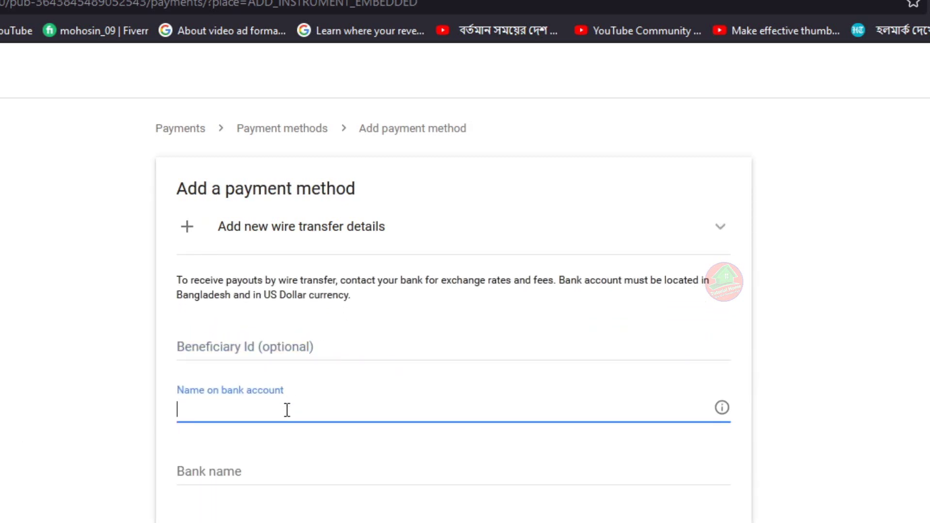
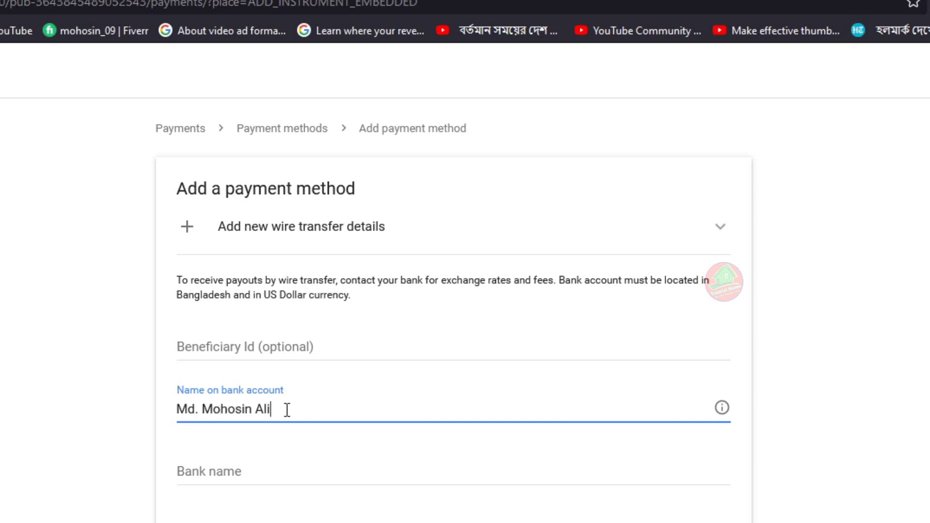
# - Enter the account holder's name and bank name Dutch-Bangla Bank Limited
pyautogui.click(301, 483)
pyautogui.write('Dutch-Bangla B')
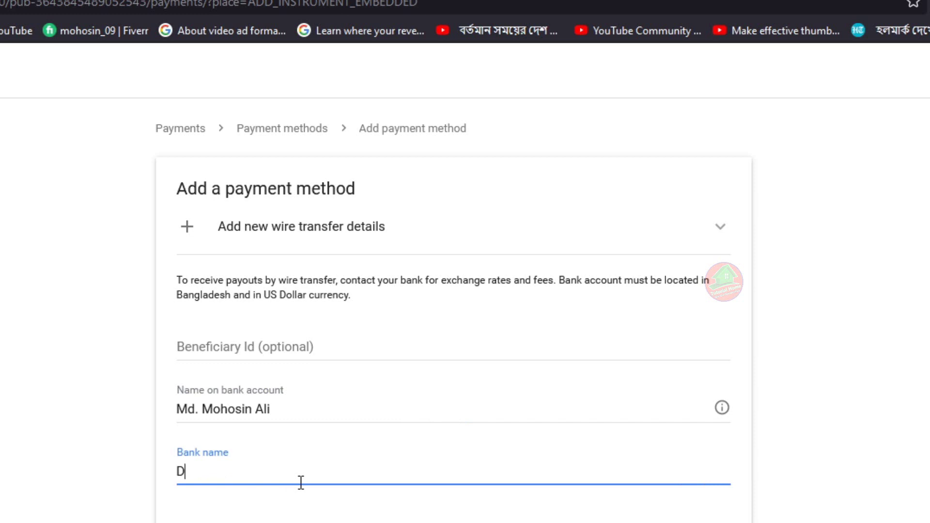
pyautogui.write('ank Limited')
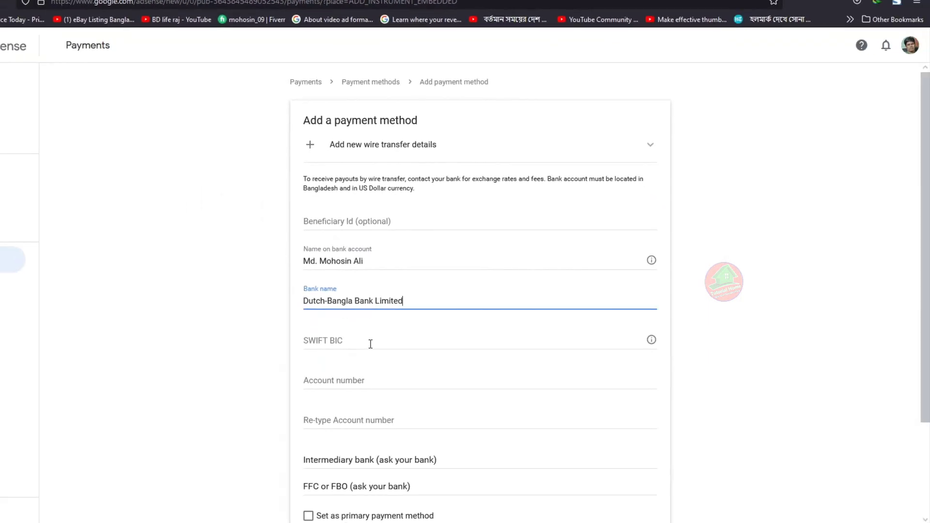
pyautogui.click(371, 343)
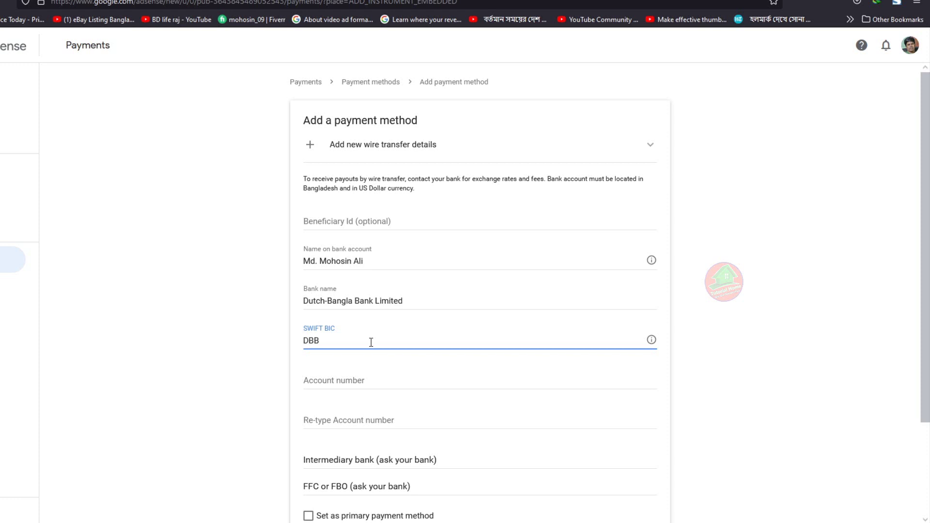
# - Enter the SWIFT BIC fragment DBBLB and the bank account number
pyautogui.write('DBBLBDDH')
pyautogui.click(378, 383)
pyautogui.scroll(-2, 685, 359)
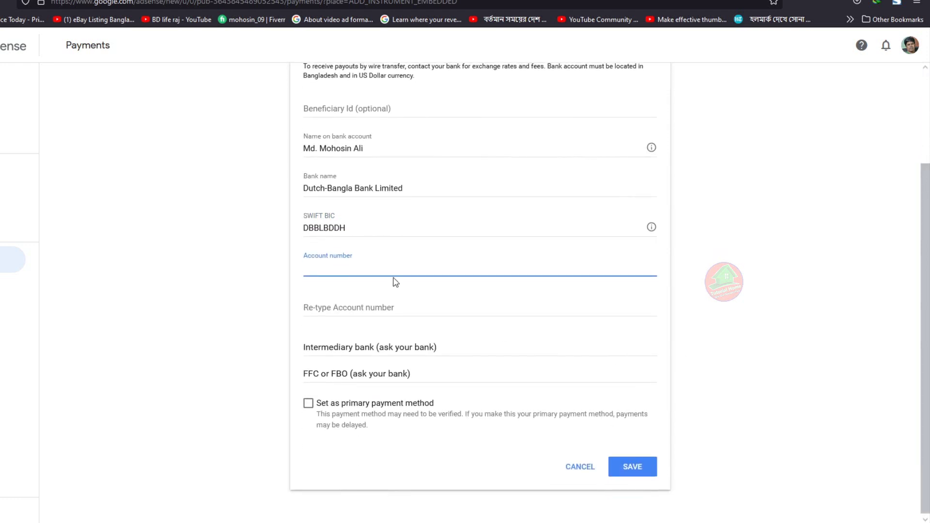
pyautogui.scroll(1, 390, 271)
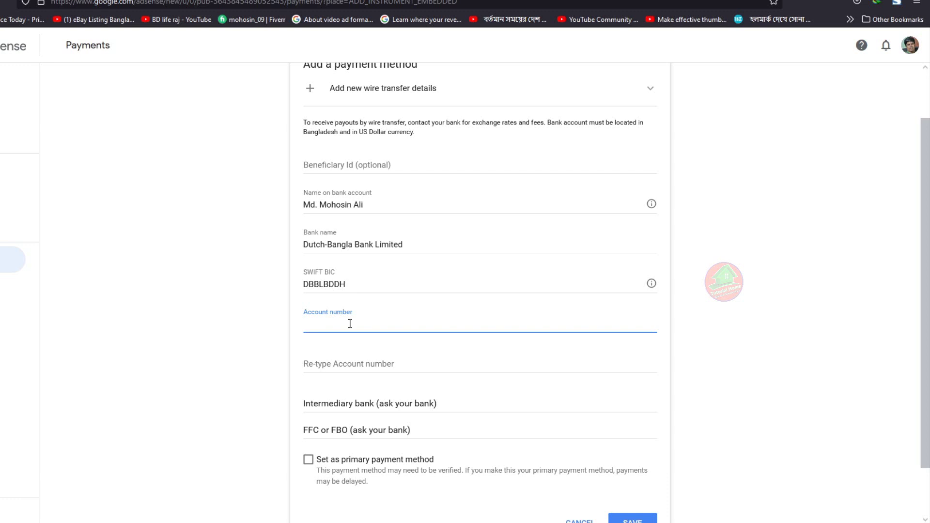
# - Copy the account number into the Re-type Account number field
pyautogui.doubleClick(341, 325)
pyautogui.click(343, 325)
pyautogui.moveTo(414, 325); pyautogui.dragTo(301, 325)
pyautogui.click(357, 324)
pyautogui.moveTo(405, 322); pyautogui.dragTo(301, 324)
pyautogui.hotkey('ctrl', 'c')
pyautogui.click(351, 362)
pyautogui.hotkey('ctrl', 'v')
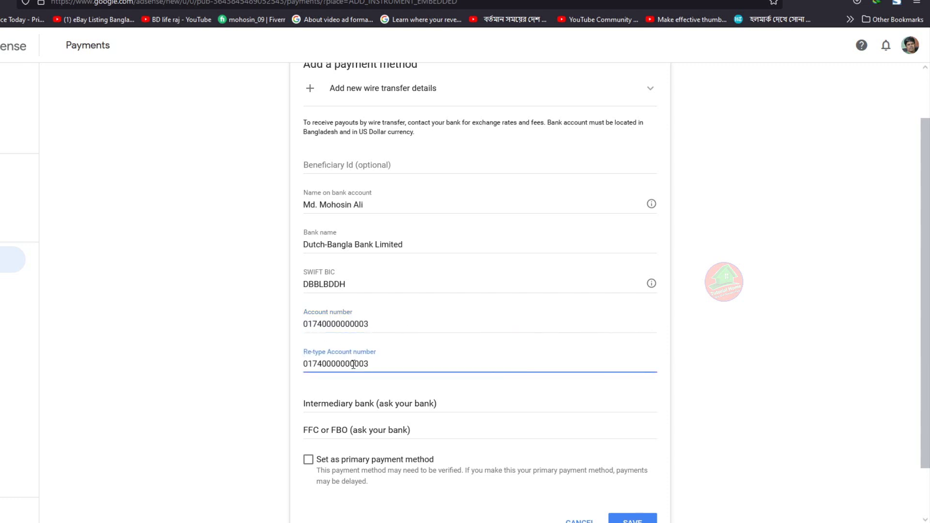
# - Leave Set as primary unchecked and save the second wire-transfer account
pyautogui.scroll(-1, 308, 419)
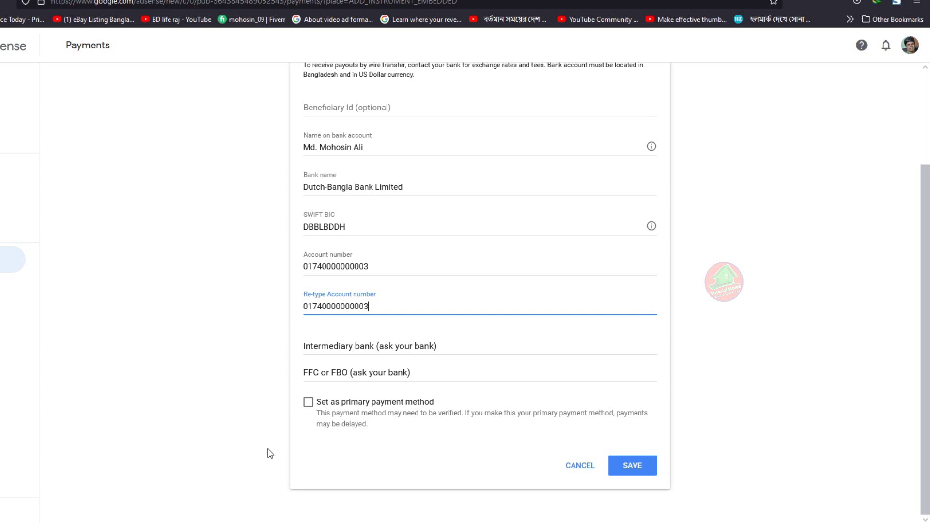
pyautogui.click(309, 403)
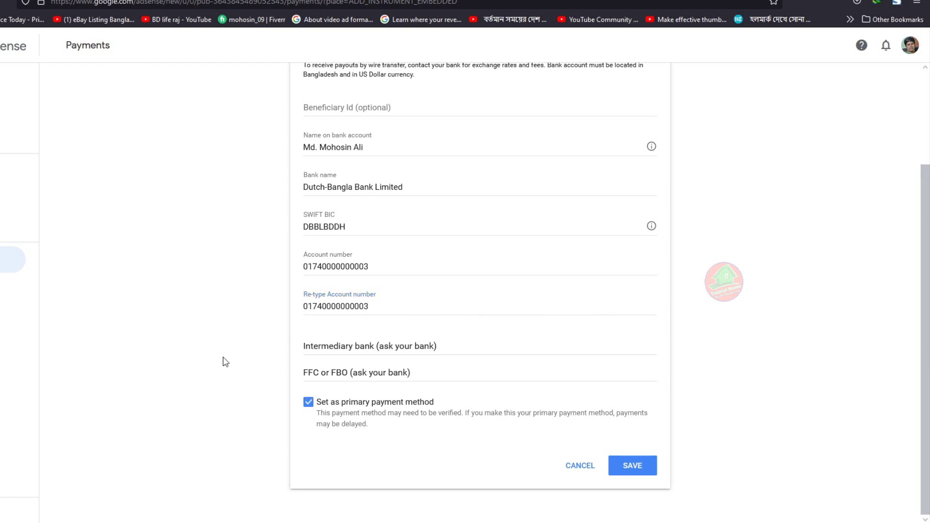
pyautogui.click(309, 404)
pyautogui.click(632, 467)
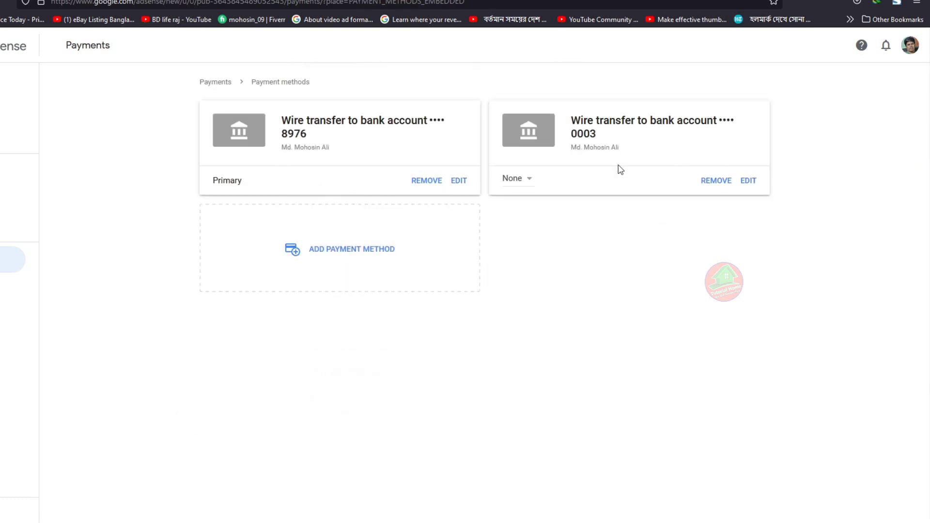
pyautogui.click(526, 183)
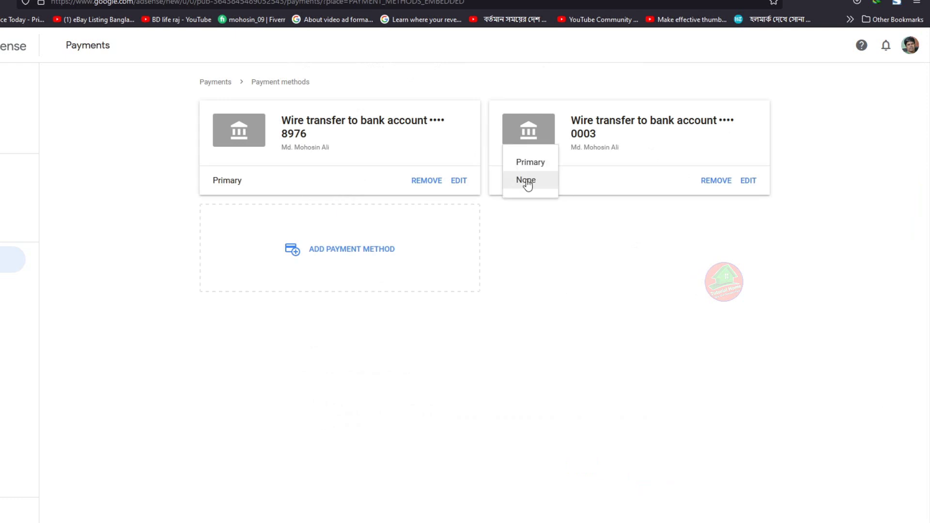
pyautogui.click(560, 224)
pyautogui.click(534, 184)
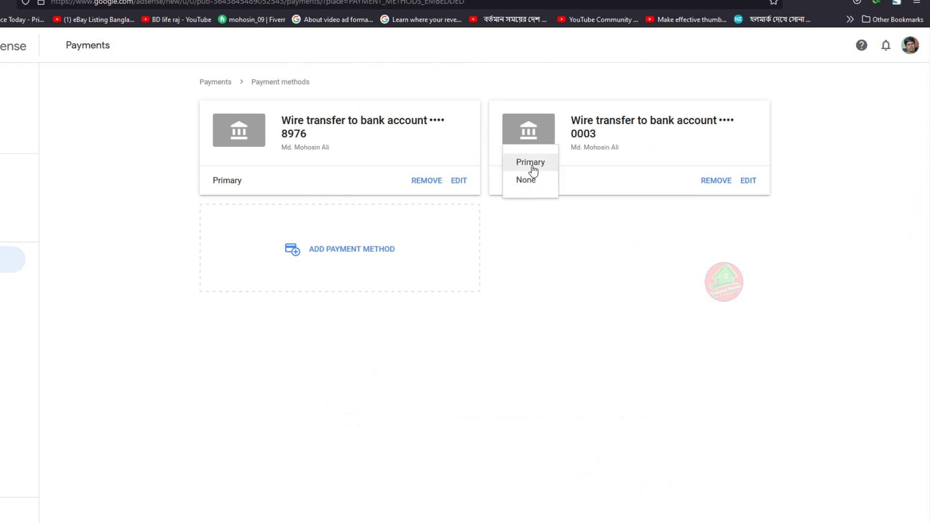
pyautogui.click(533, 164)
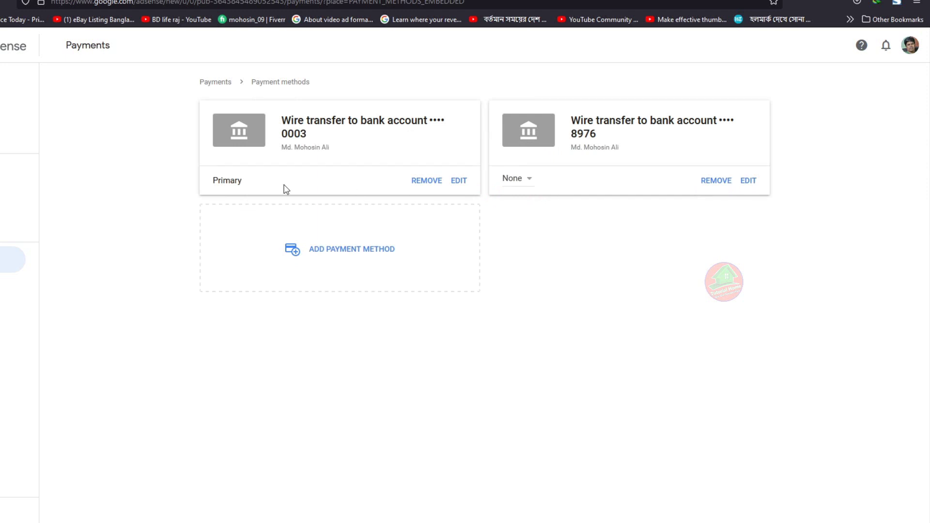
pyautogui.click(528, 185)
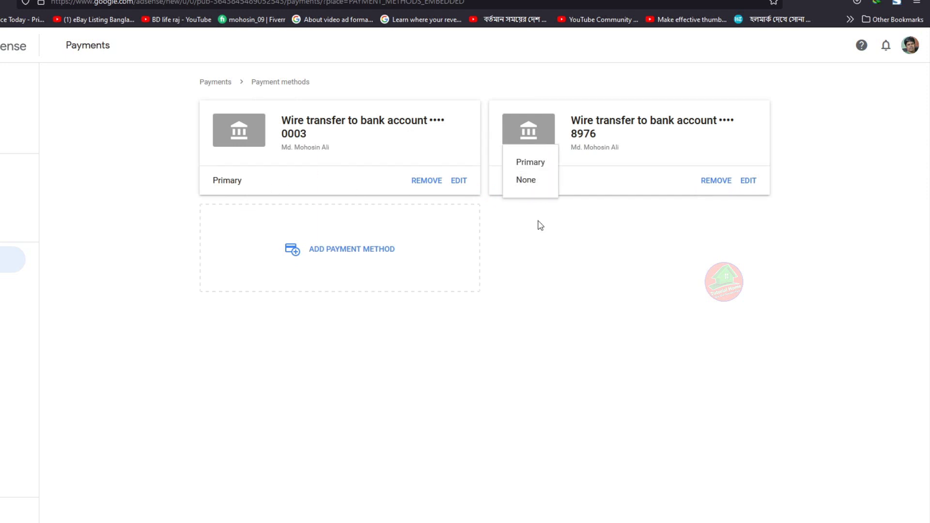
pyautogui.click(541, 225)
pyautogui.click(529, 184)
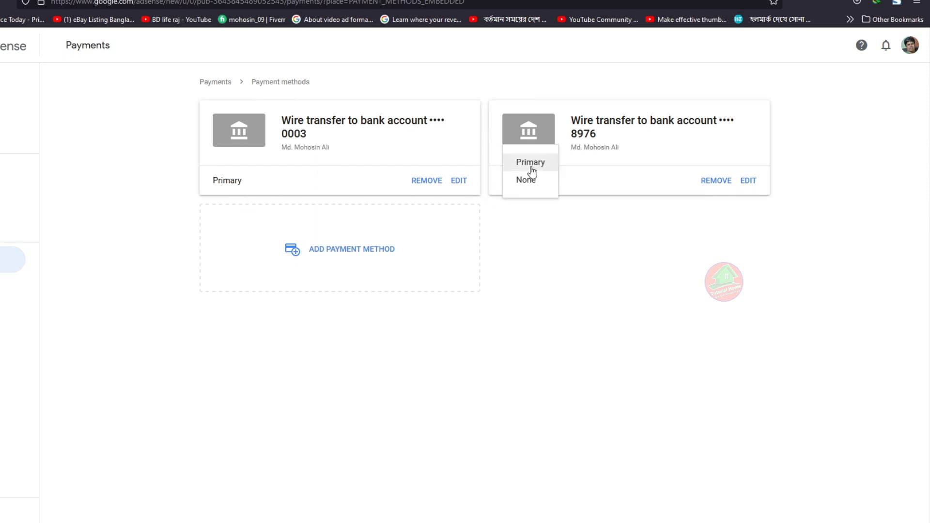
pyautogui.click(531, 162)
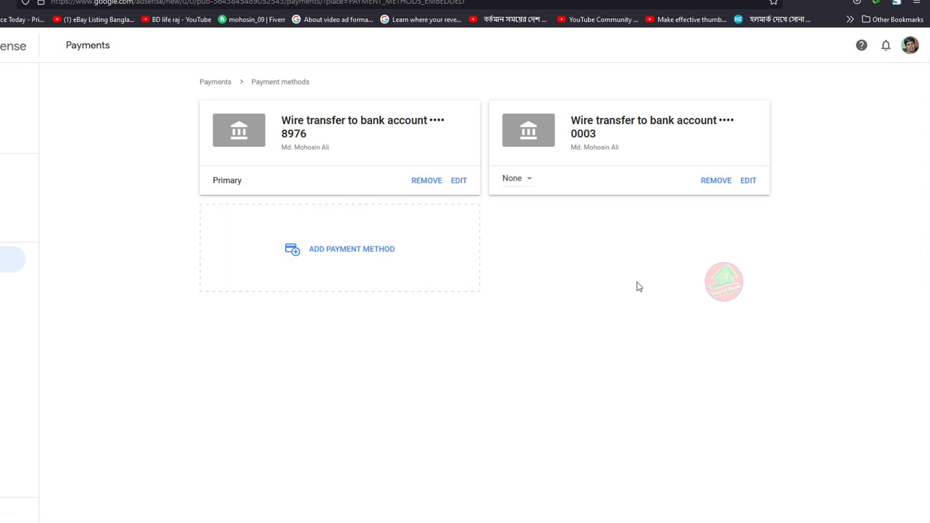
# - Open another new wire-transfer details form
pyautogui.click(748, 183)
pyautogui.click(401, 254)
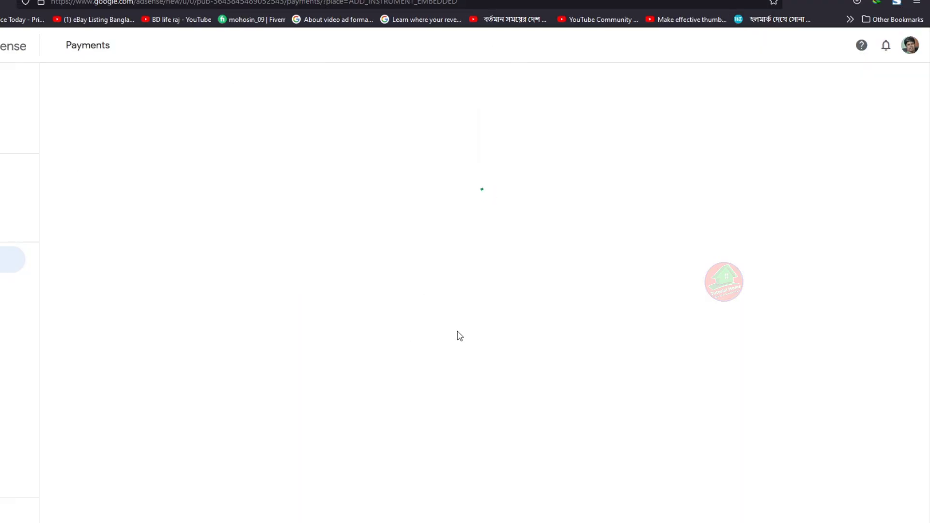
pyautogui.click(356, 144)
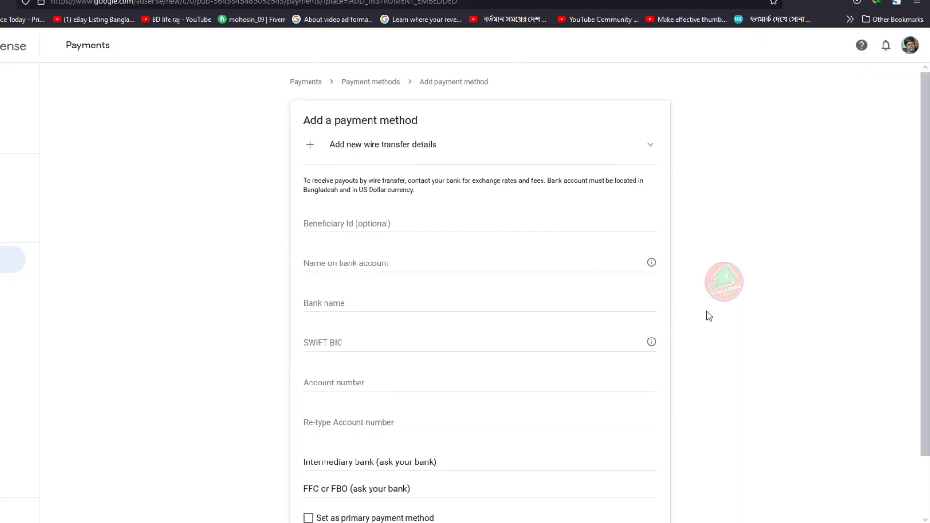
pyautogui.click(360, 264)
pyautogui.scroll(-1, 351, 208)
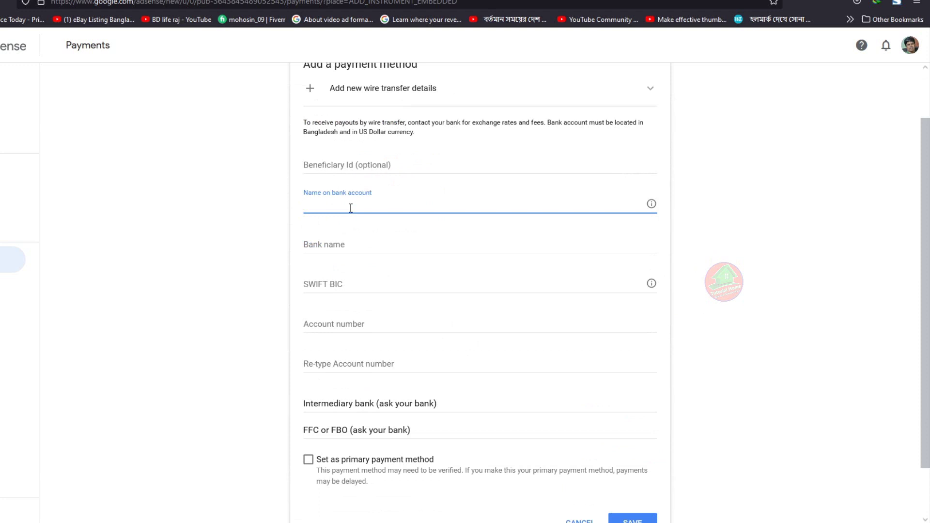
pyautogui.click(346, 244)
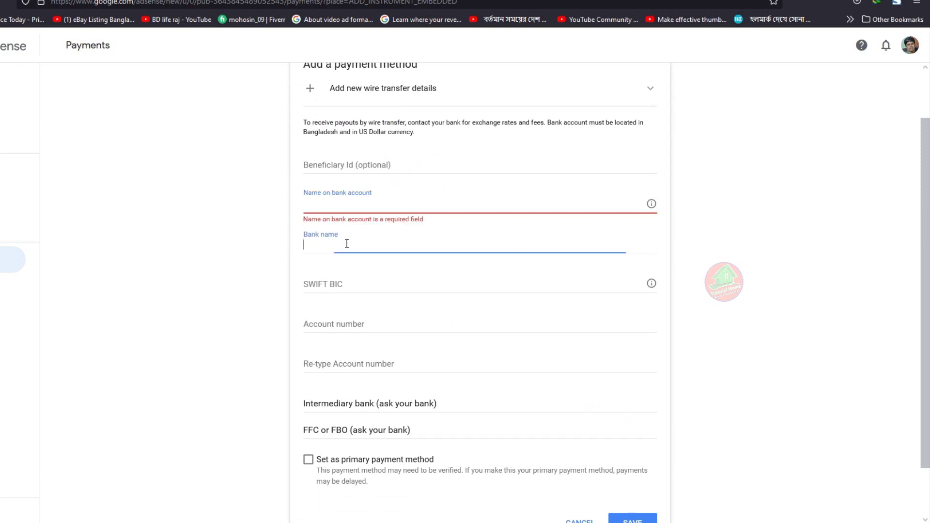
pyautogui.click(355, 290)
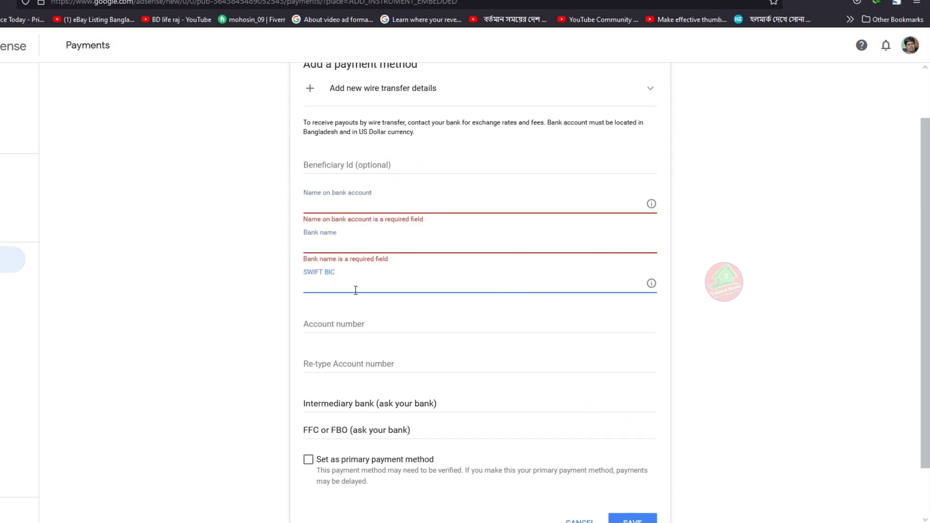
pyautogui.click(353, 209)
# - Fill in the account holder's name and bank name Dutch-Bangla Bank Limited
pyautogui.write('mohosin')
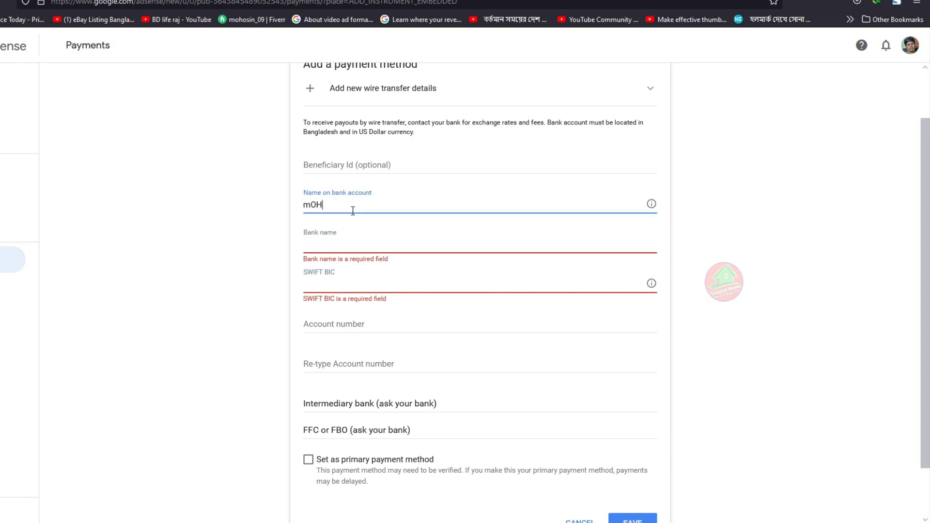
pyautogui.press('BackSpace')
pyautogui.press('BackSpace')
pyautogui.press('BackSpace')
pyautogui.press('BackSpace')
pyautogui.press('BackSpace')
pyautogui.press('BackSpace')
pyautogui.press('BackSpace')
pyautogui.click(370, 246)
pyautogui.write('Du')
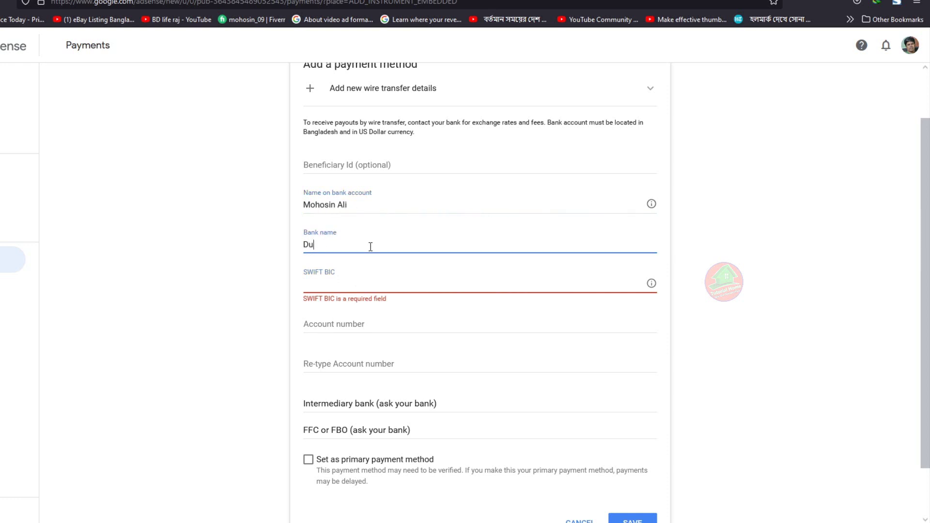
pyautogui.write('tch-Bangla Bank Limited')
pyautogui.click(378, 287)
# - Enter SWIFT BIC DBBLBDDH and check the entered value
pyautogui.write('BDDH')
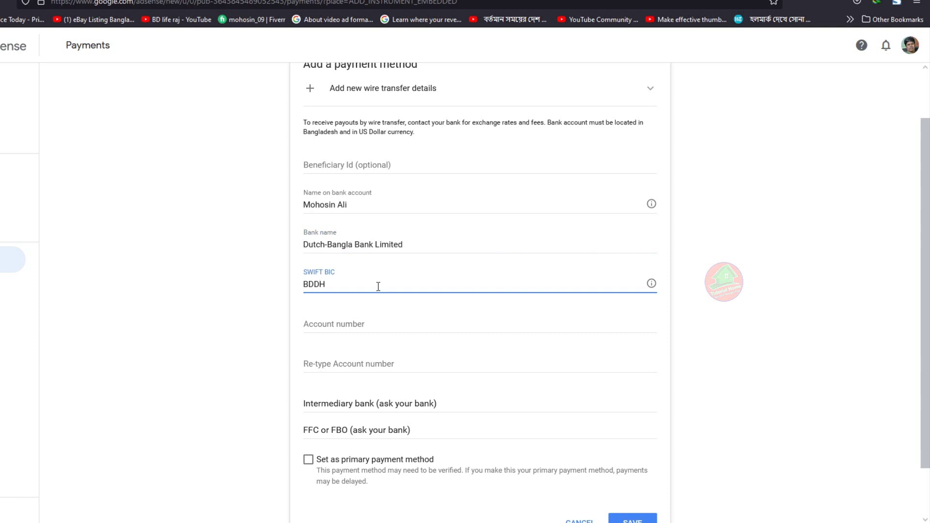
pyautogui.write('DBBL')
pyautogui.doubleClick(306, 283)
pyautogui.click(363, 286)
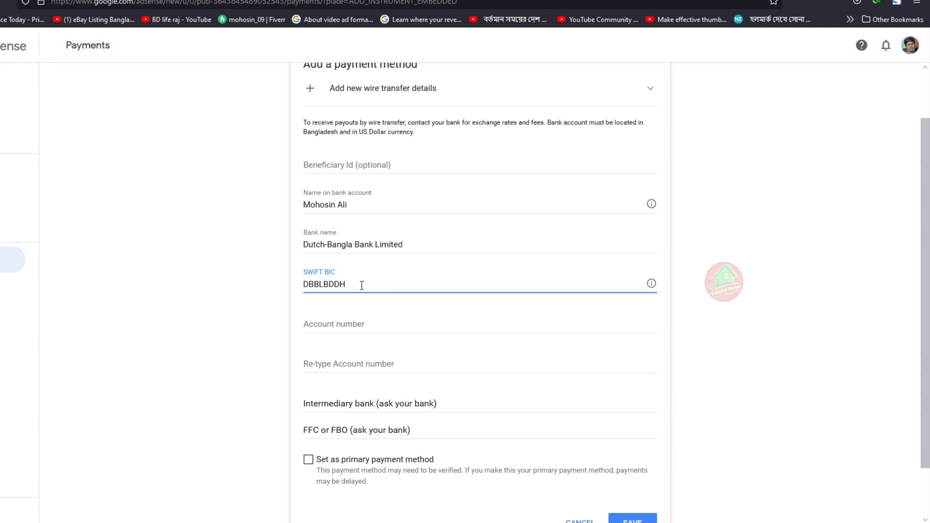
pyautogui.doubleClick(325, 285)
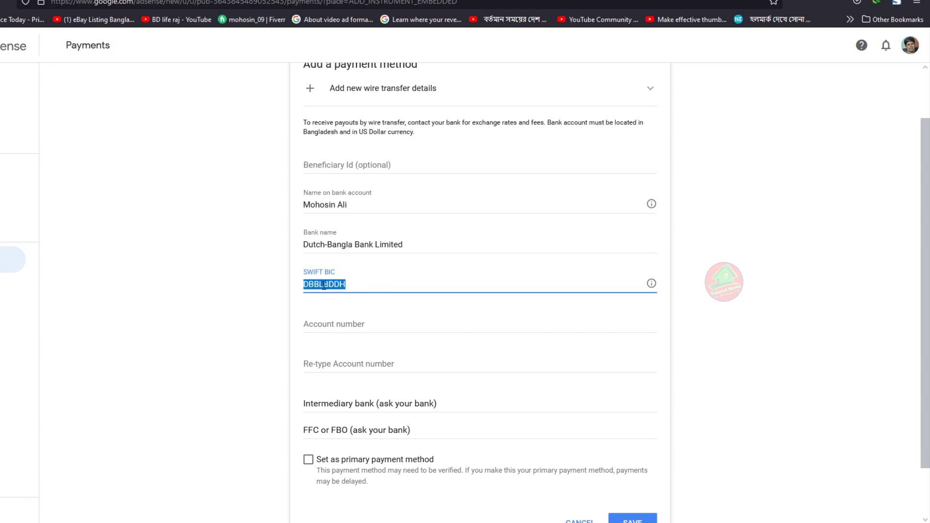
pyautogui.click(357, 287)
# - Search Google in a new tab for the DBBL Chittagong branch SWIFT code, finding DBBLBDDH102
pyautogui.hotkey('ctrl', 't')
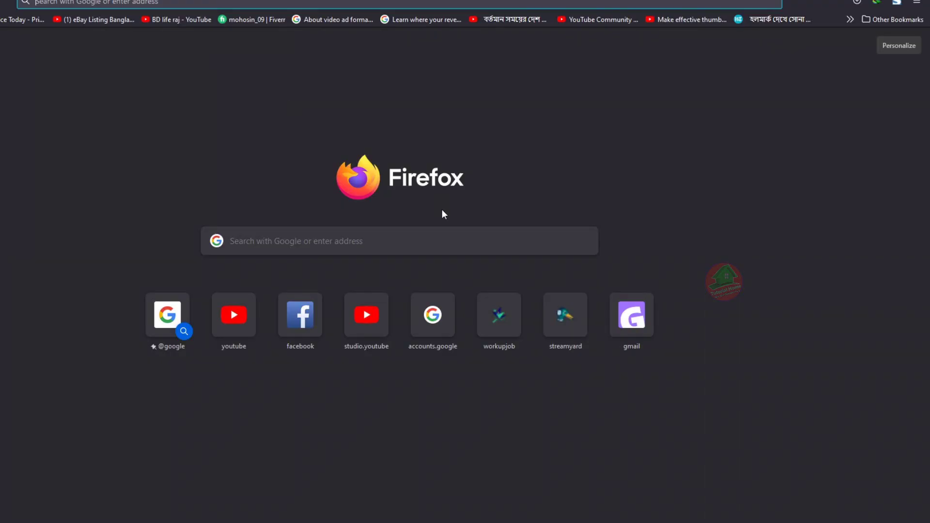
pyautogui.write('chittagong+branck+swift+code+dbbl')
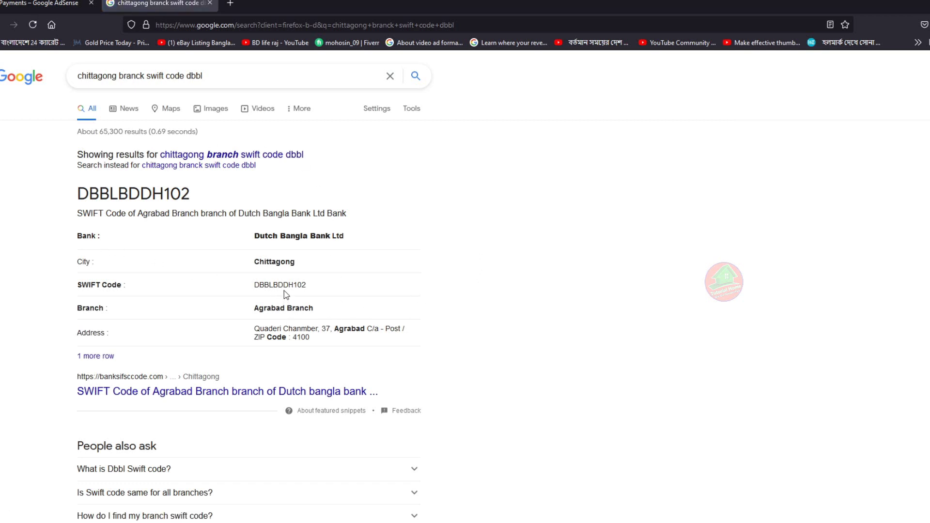
pyautogui.moveTo(255, 285); pyautogui.dragTo(294, 289)
pyautogui.click(302, 298)
pyautogui.doubleClick(298, 285)
pyautogui.click(299, 287)
pyautogui.click(48, 6)
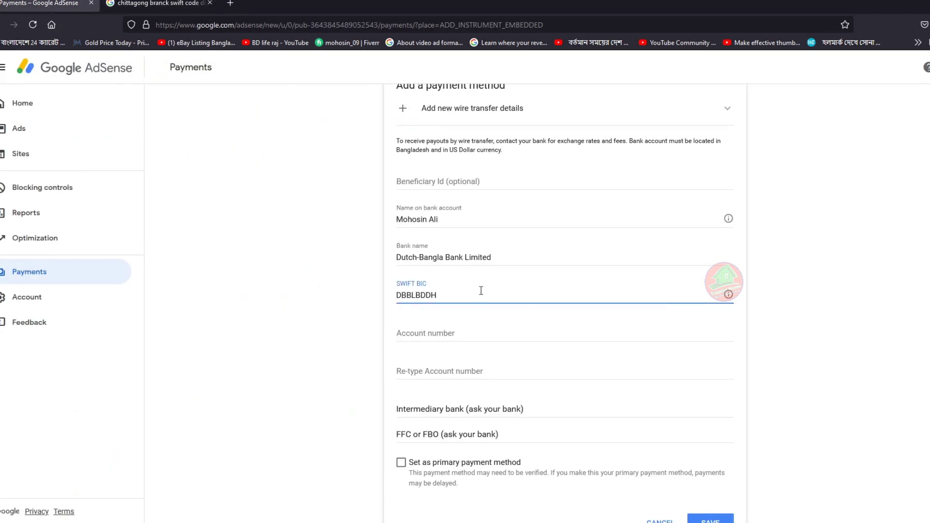
# - Complete the SWIFT BIC as DBBLBDDH102 and verify the branch suffix
pyautogui.write('2')
pyautogui.press('Tab')
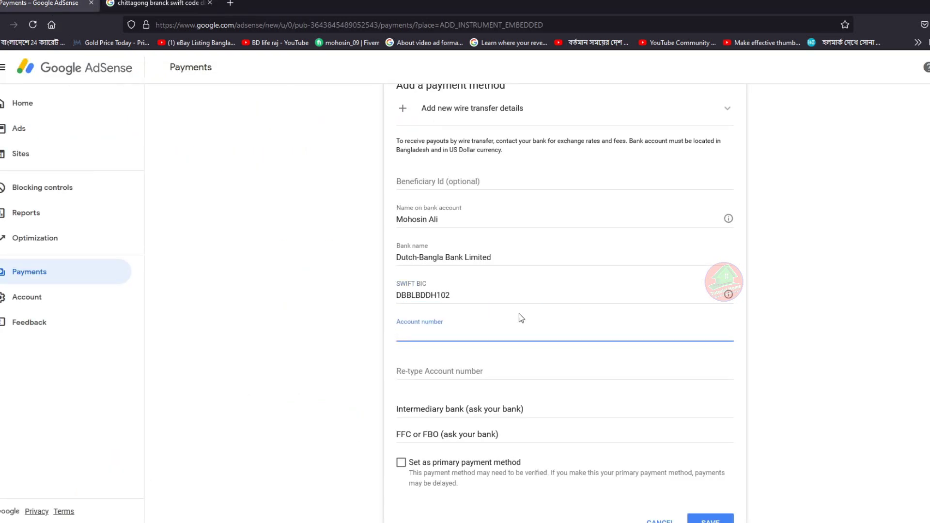
pyautogui.click(795, 330)
pyautogui.moveTo(462, 294); pyautogui.dragTo(438, 290)
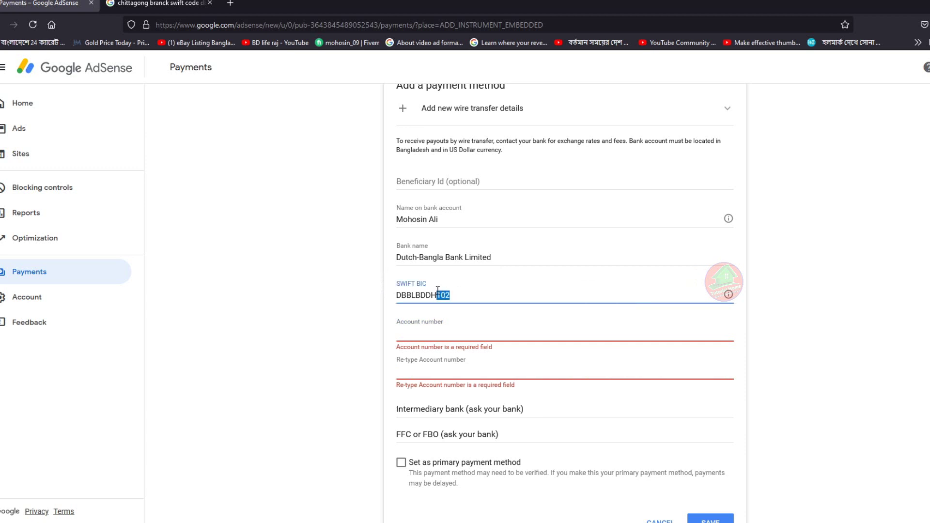
pyautogui.click(472, 297)
pyautogui.doubleClick(445, 297)
pyautogui.click(442, 295)
pyautogui.moveTo(392, 295); pyautogui.dragTo(455, 295)
pyautogui.click(458, 296)
pyautogui.doubleClick(444, 294)
pyautogui.click(451, 296)
pyautogui.moveTo(437, 295); pyautogui.dragTo(451, 296)
# - Enter the bank account number in both account number fields and tick Set as primary
pyautogui.click(459, 330)
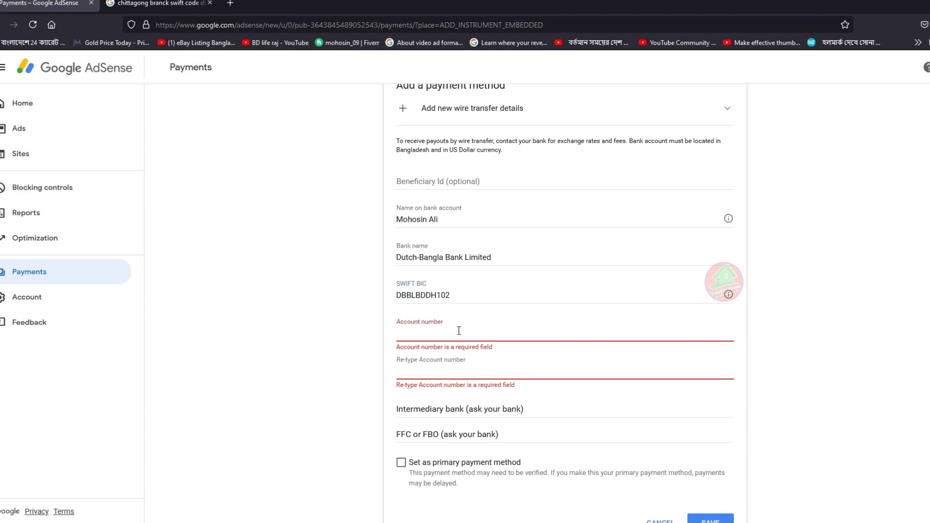
pyautogui.click(429, 369)
pyautogui.click(426, 328)
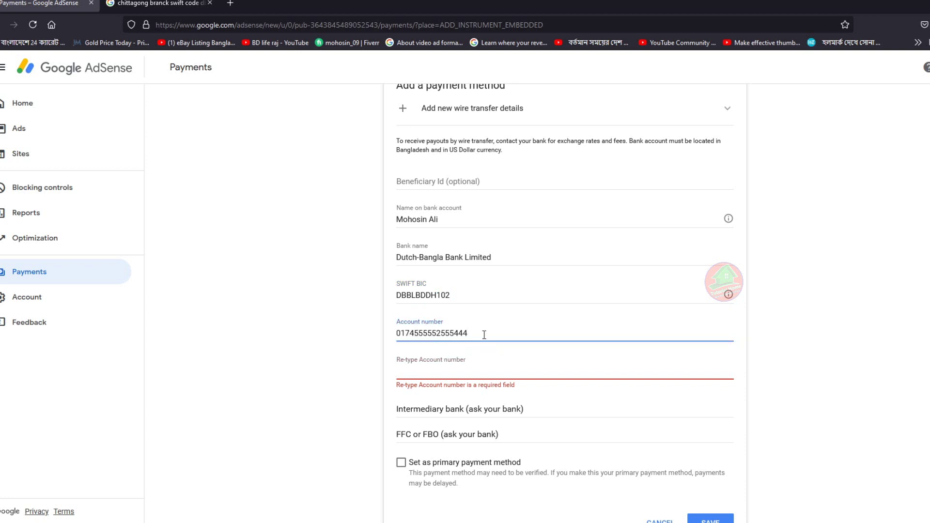
pyautogui.click(419, 377)
pyautogui.hotkey('ctrl', 'v')
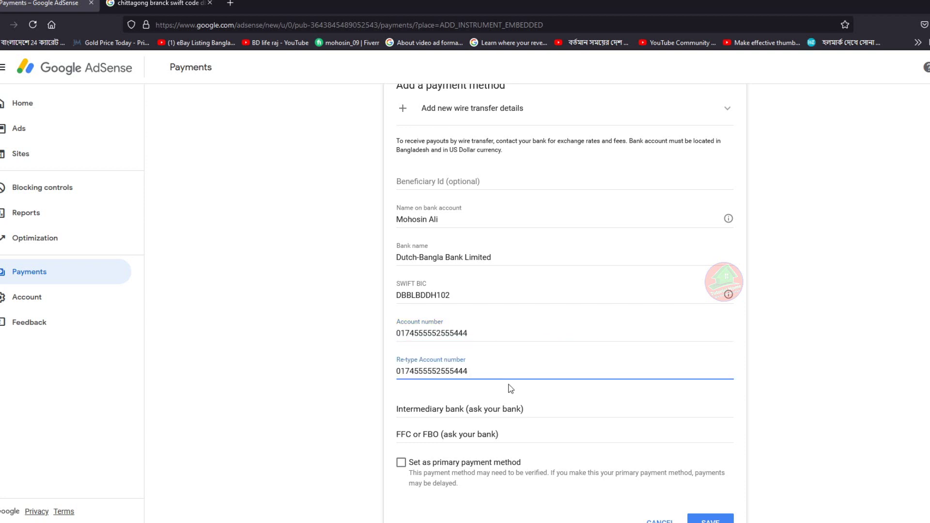
pyautogui.doubleClick(465, 333)
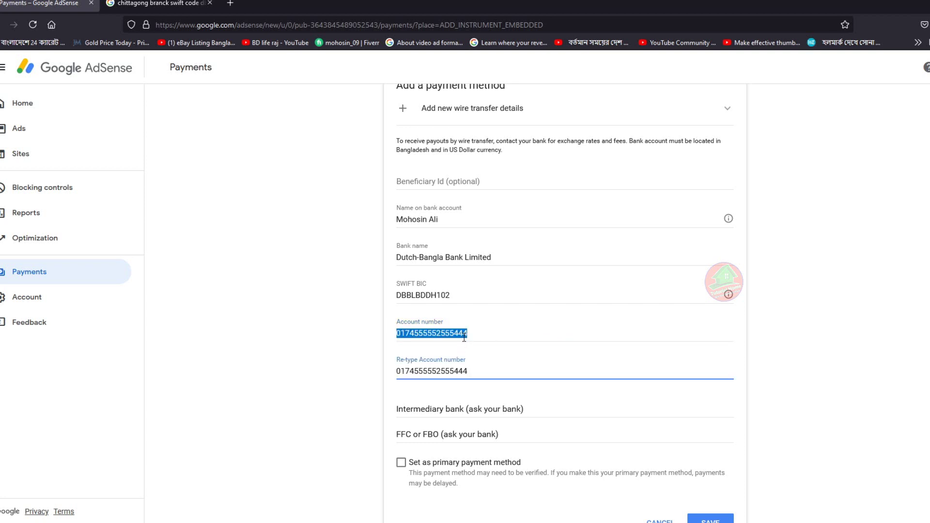
pyautogui.click(482, 333)
pyautogui.click(486, 376)
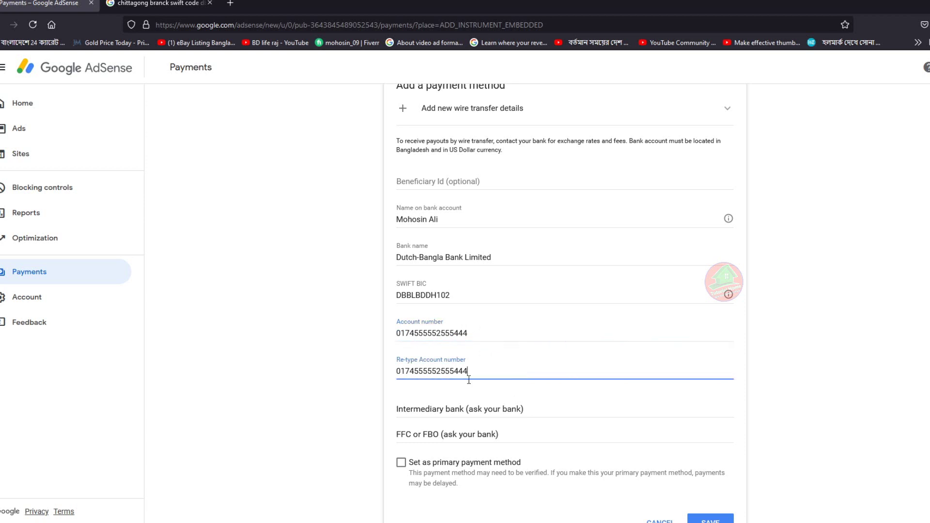
pyautogui.scroll(-1, 490, 368)
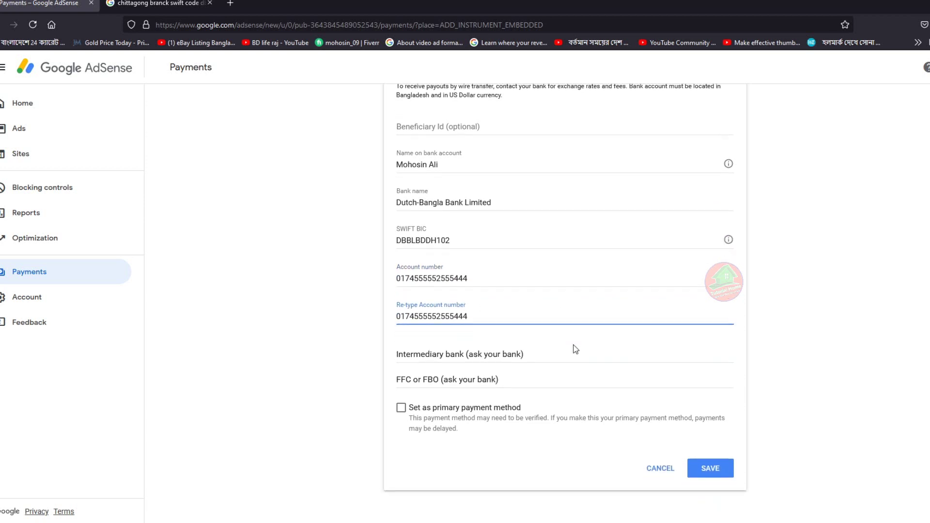
pyautogui.click(402, 408)
# - Save the new wire-transfer account as the primary payment method
pyautogui.click(712, 468)
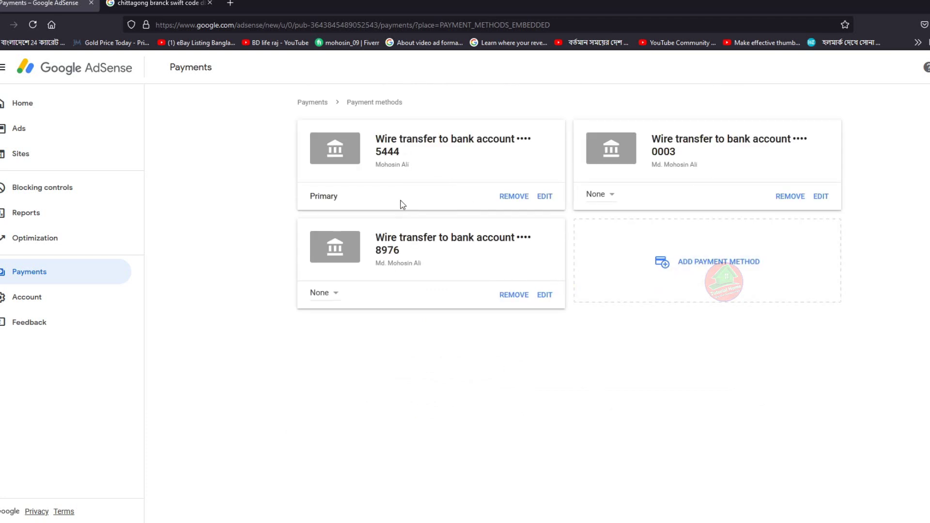
pyautogui.moveTo(307, 198); pyautogui.dragTo(340, 199)
pyautogui.click(239, 227)
# - Set the lower account to Primary and remove the account in the right-hand card
pyautogui.click(330, 297)
pyautogui.click(332, 278)
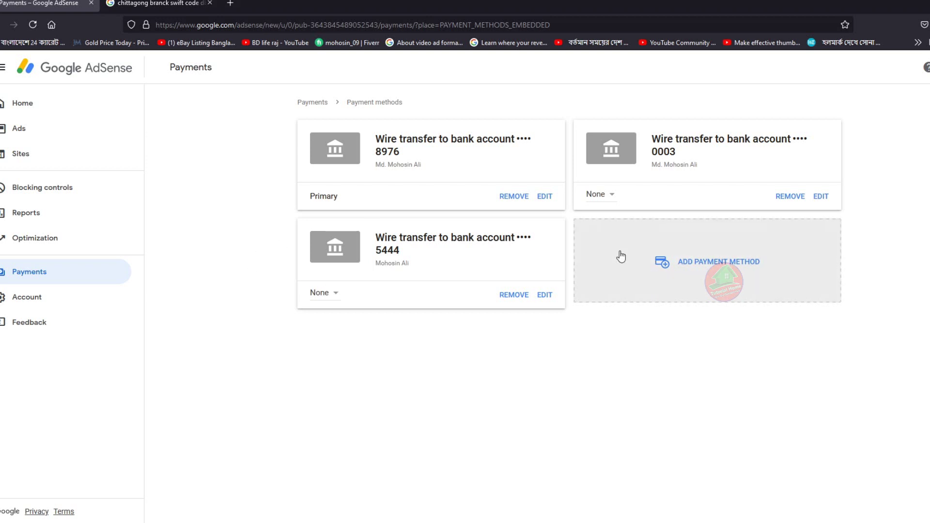
pyautogui.click(792, 199)
pyautogui.click(598, 351)
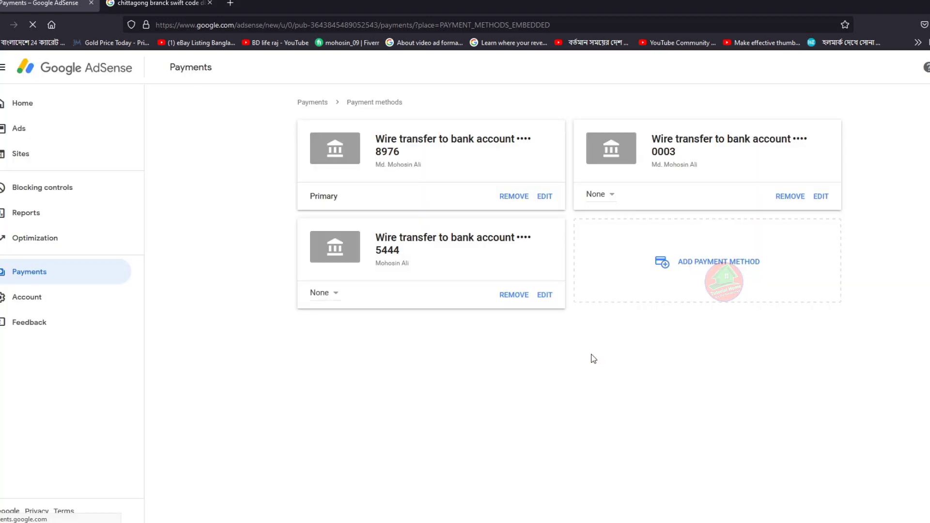